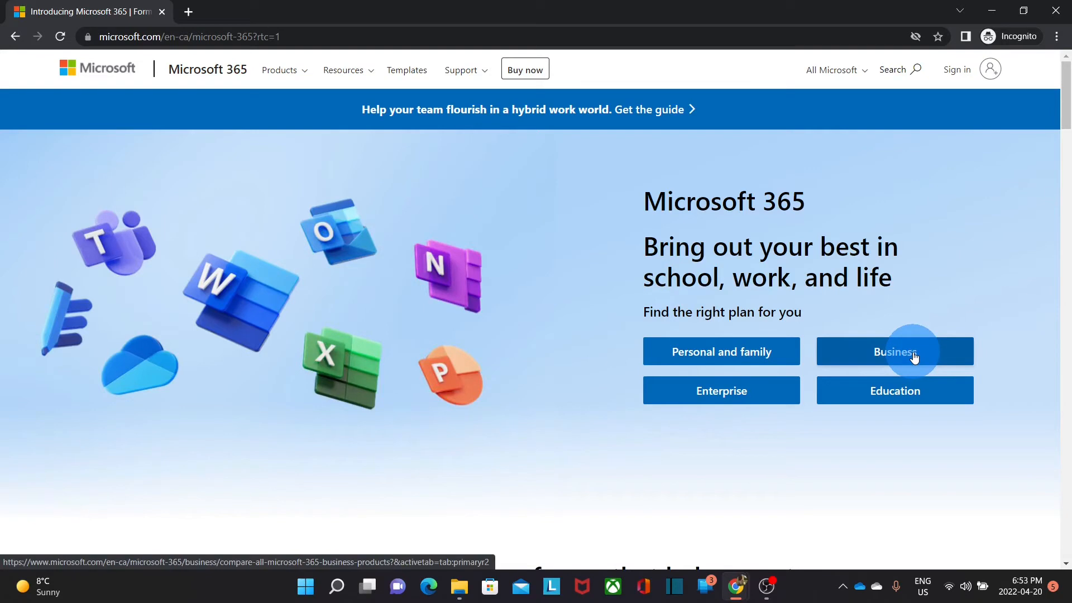
- Open the business plan comparison and start the sign-up for Microsoft 365 Business Basic
click(914, 358)
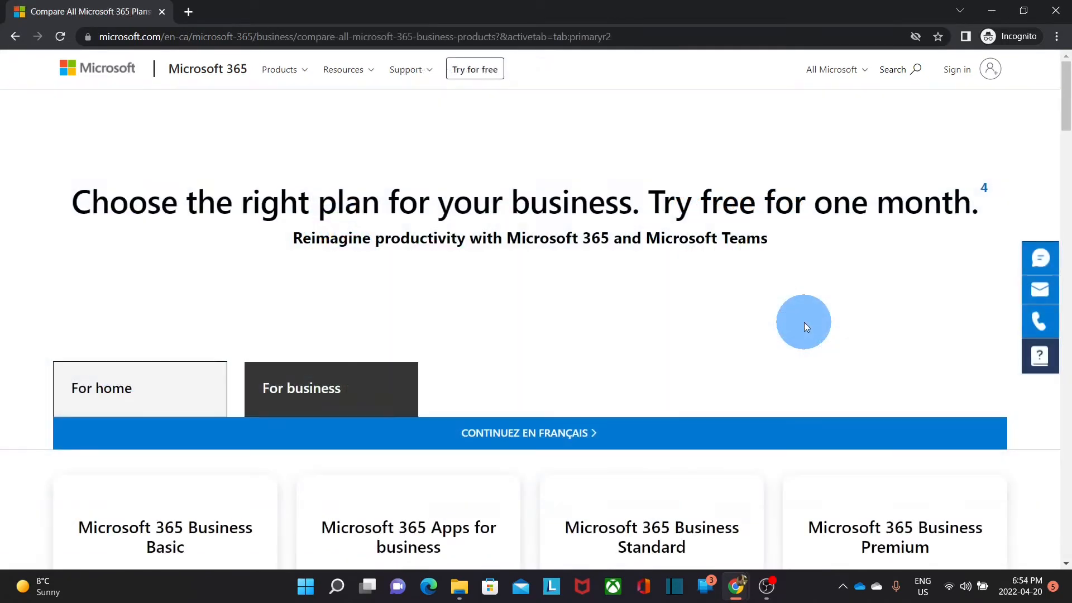
scroll(805, 323, down, 3)
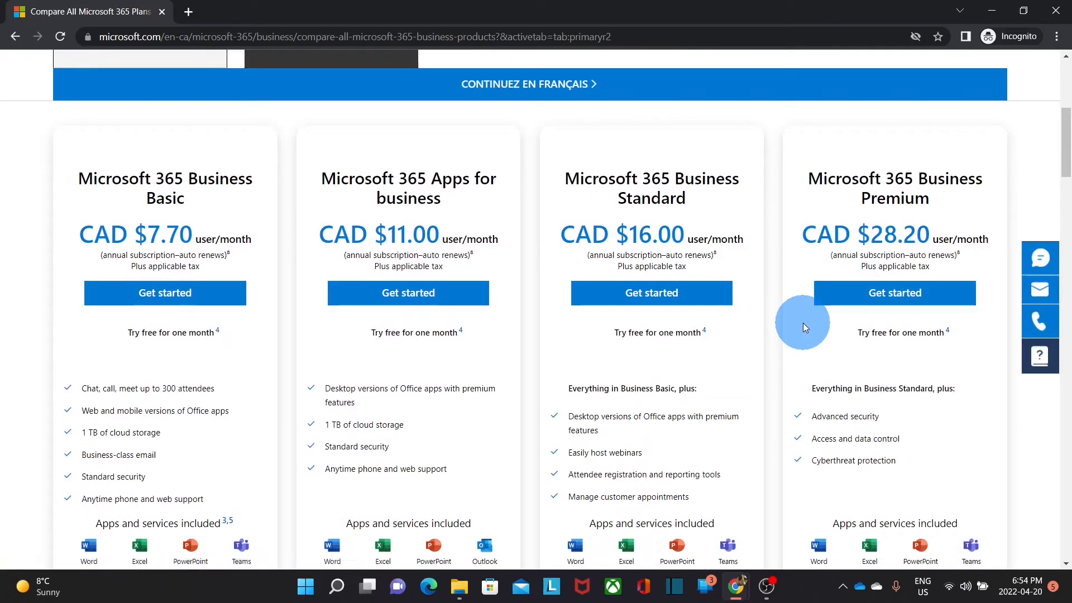
scroll(759, 390, up, 6)
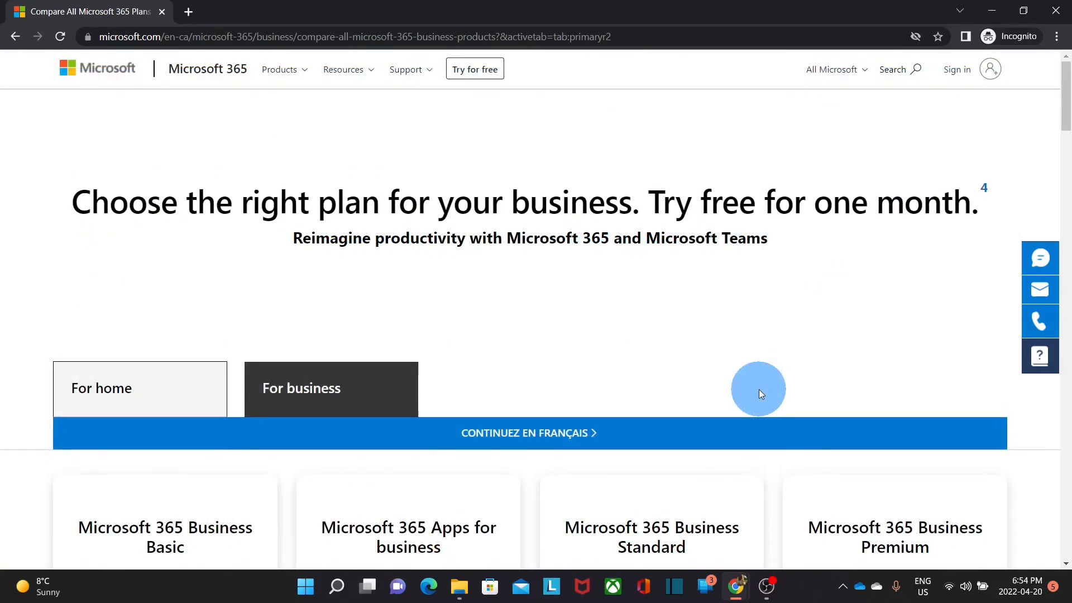
scroll(759, 394, down, 4)
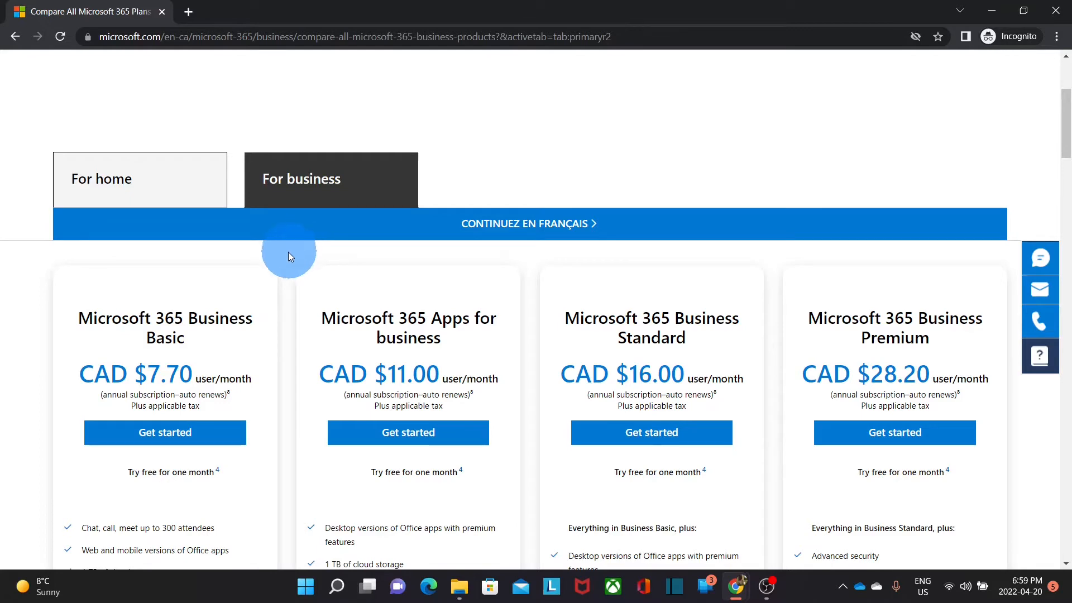
click(175, 439)
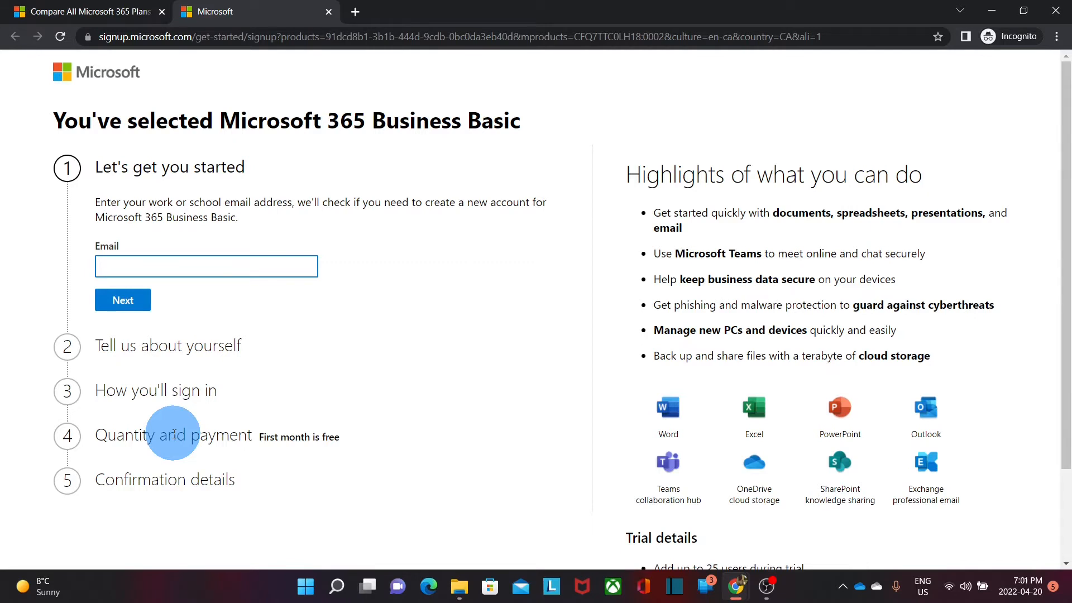
- Enter the email address for the Business Basic sign-up and proceed to set up a new account with it
key(ctrl+v)
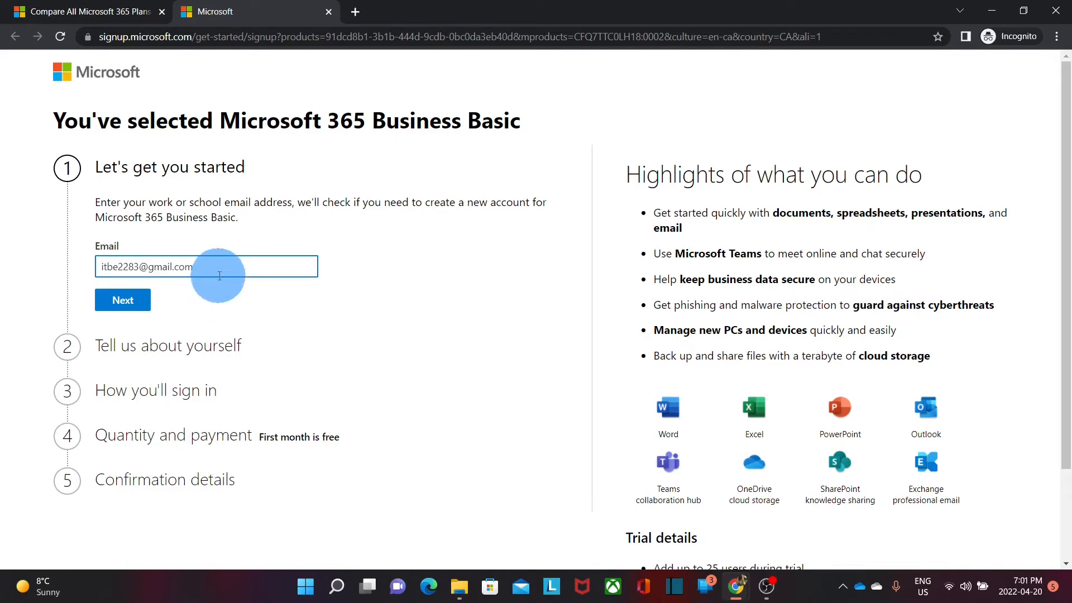
click(131, 302)
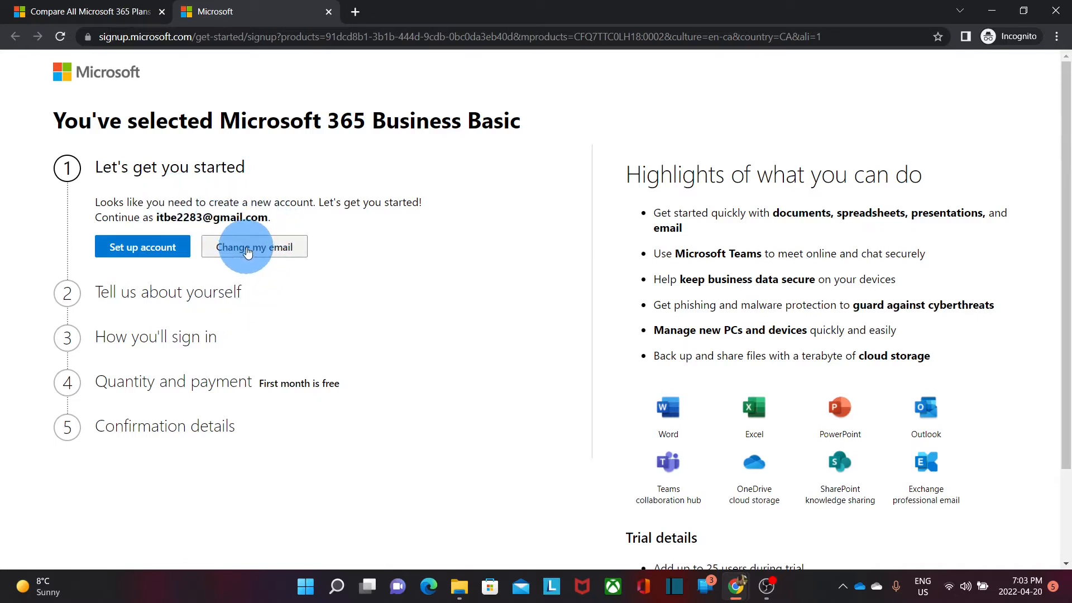
click(143, 253)
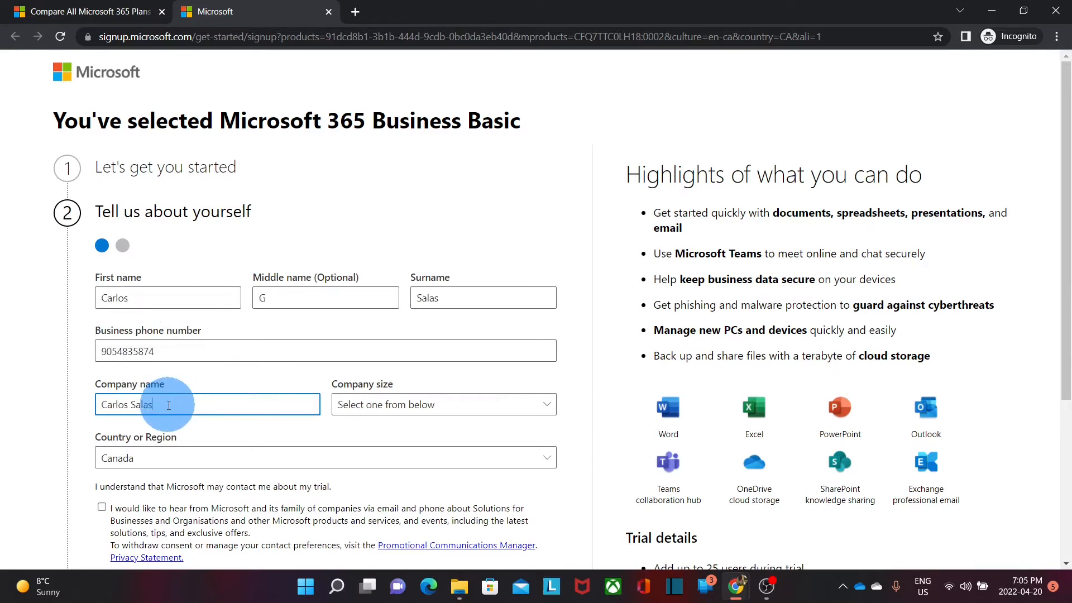
- Set the company size to 2-4 people and submit the personal and company details, leaving both marketing consents unticked
click(413, 406)
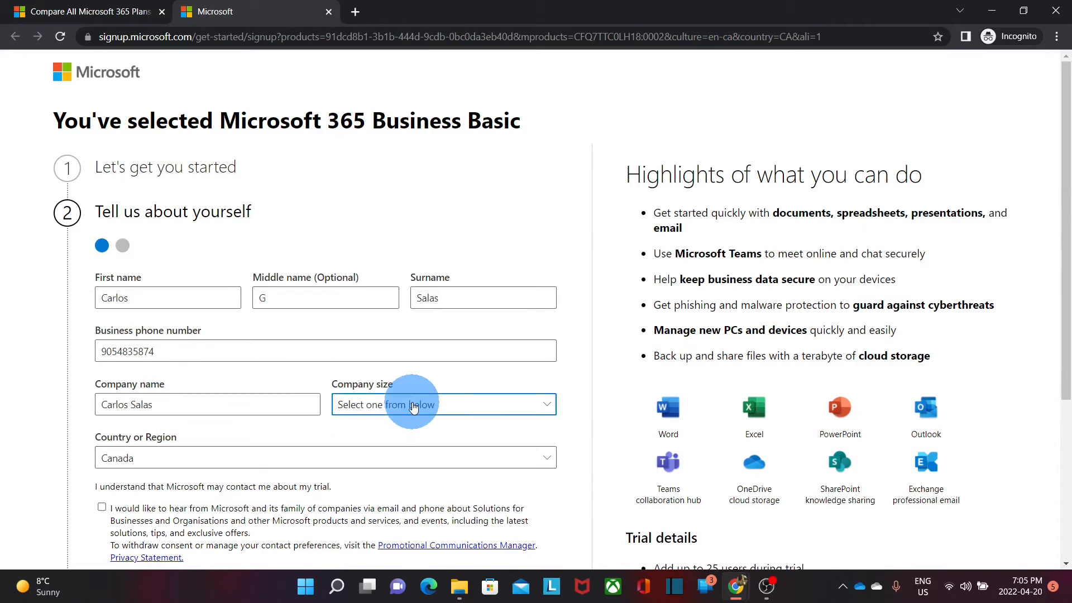
click(376, 232)
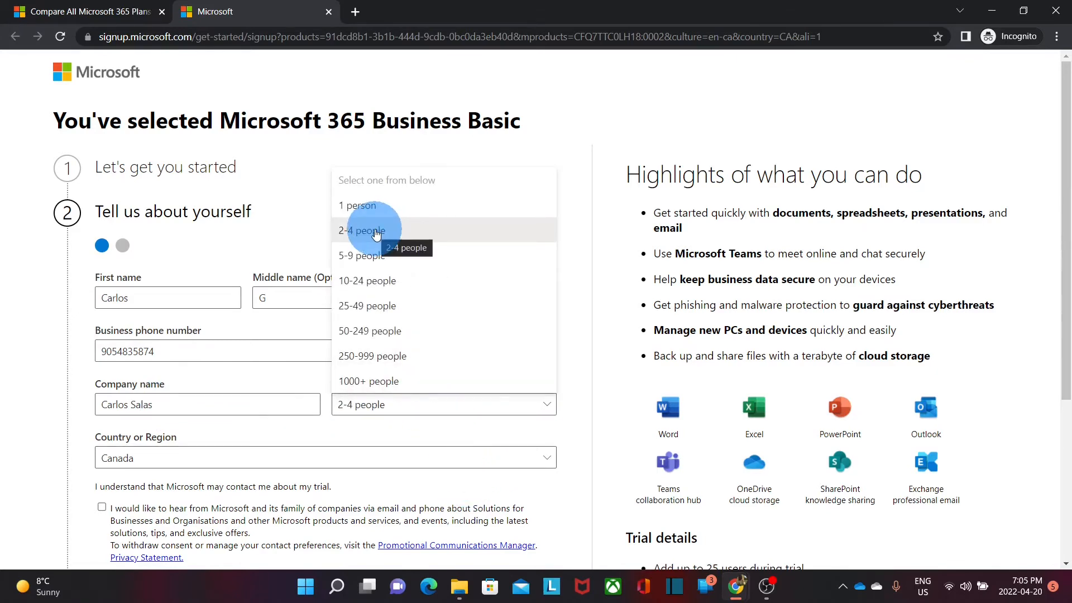
scroll(82, 377, down, 2)
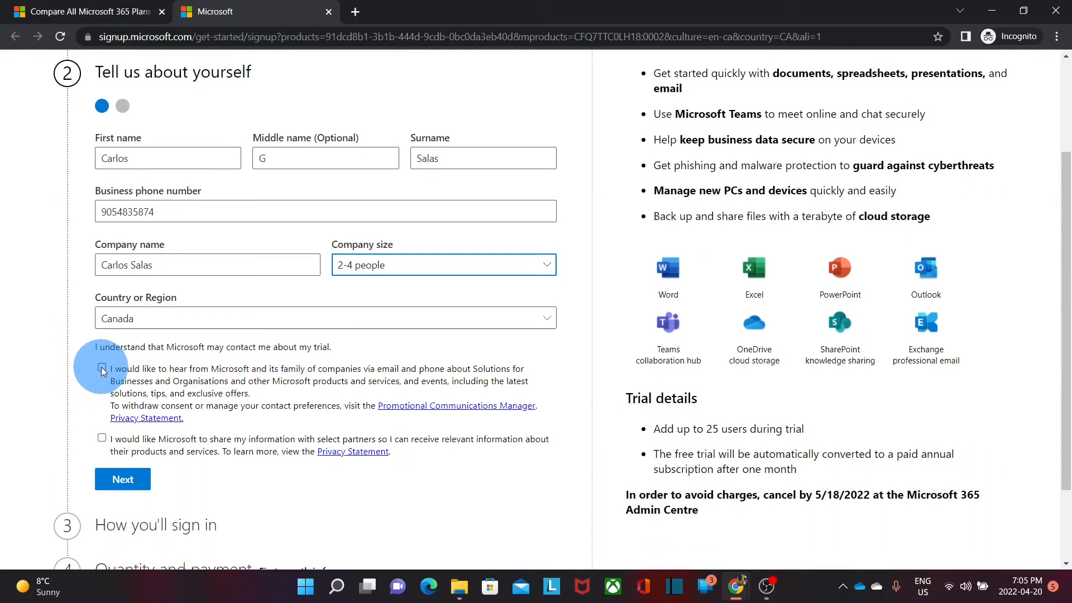
scroll(101, 367, down, 2)
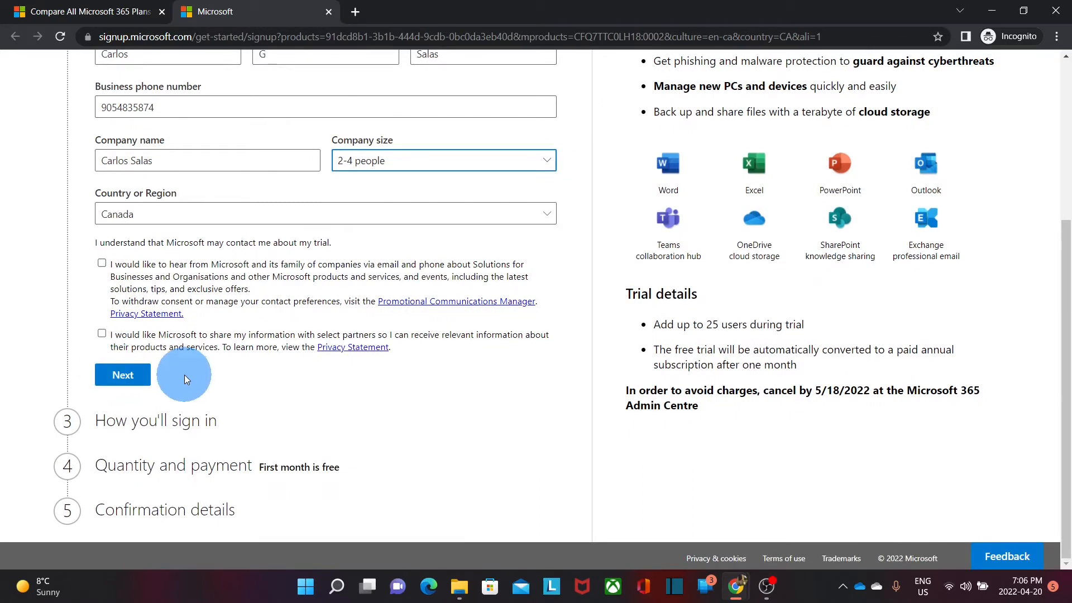
click(124, 376)
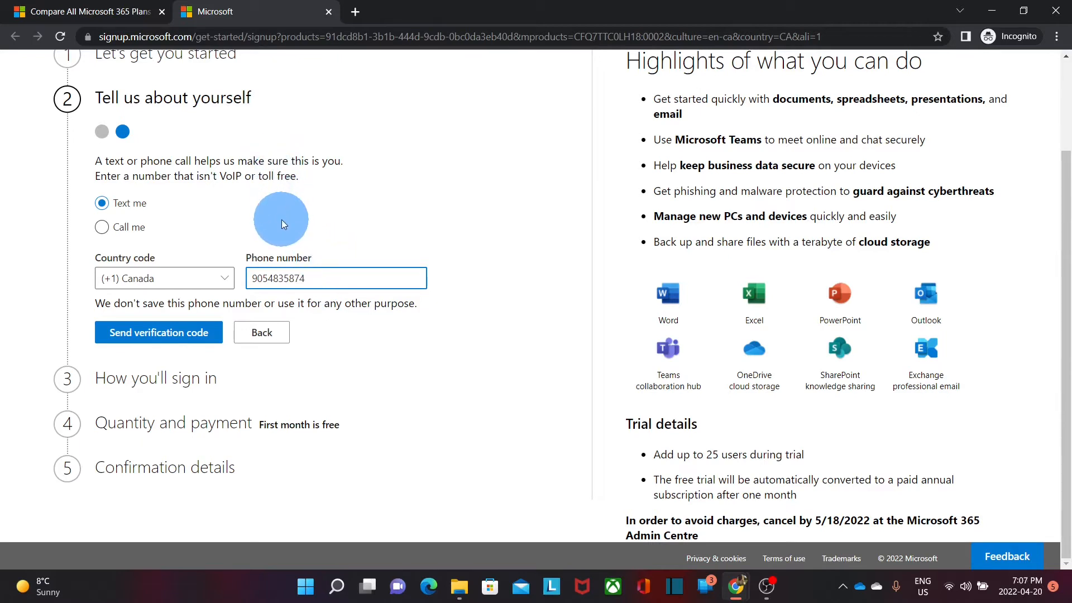
drag(306, 278, 247, 278)
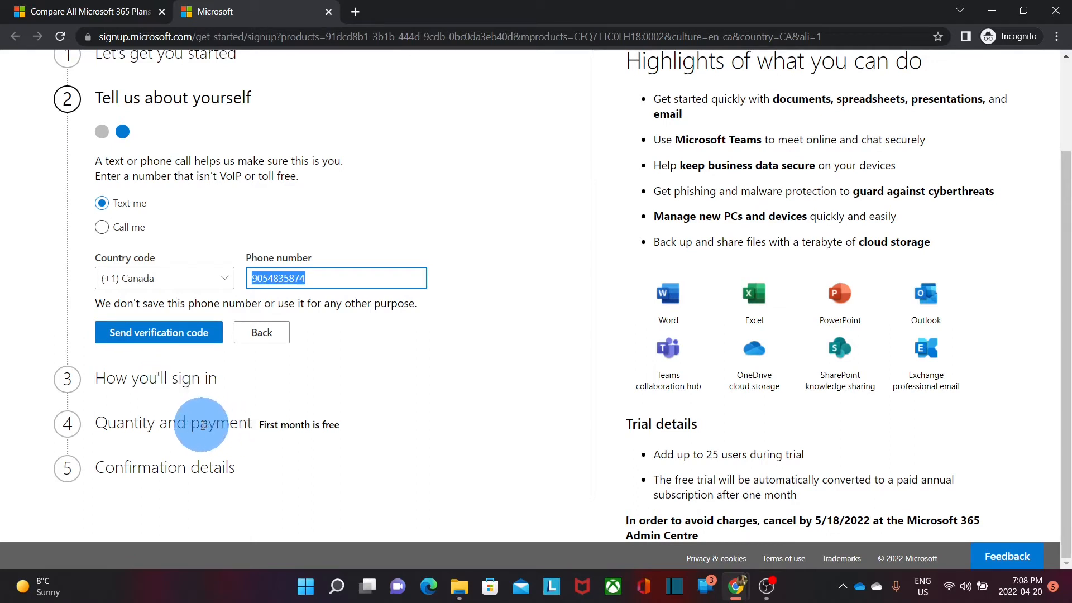
click(191, 469)
drag(343, 426, 260, 425)
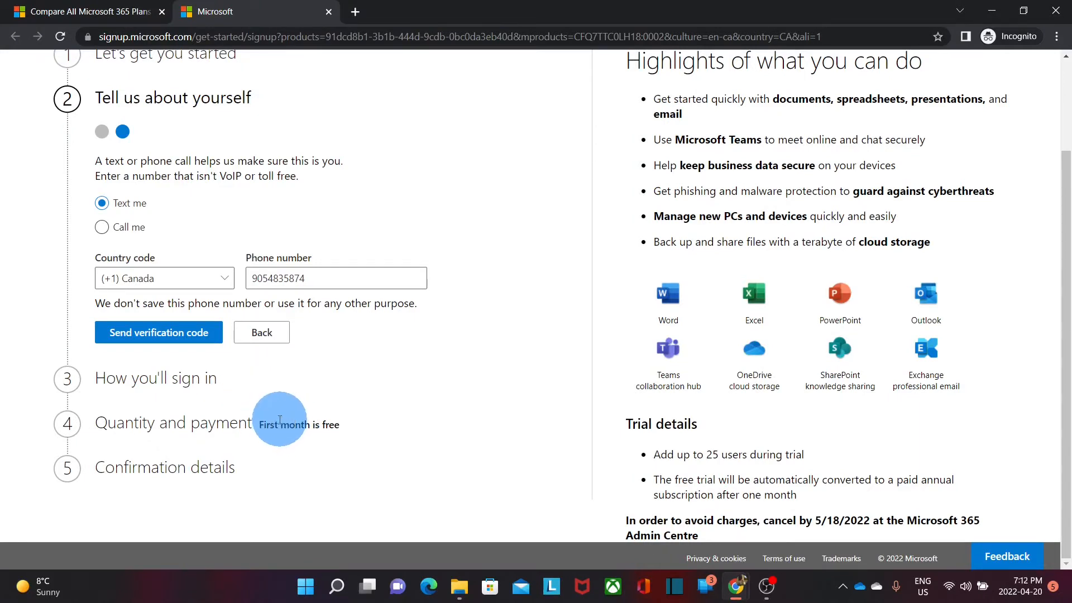
drag(253, 423, 191, 423)
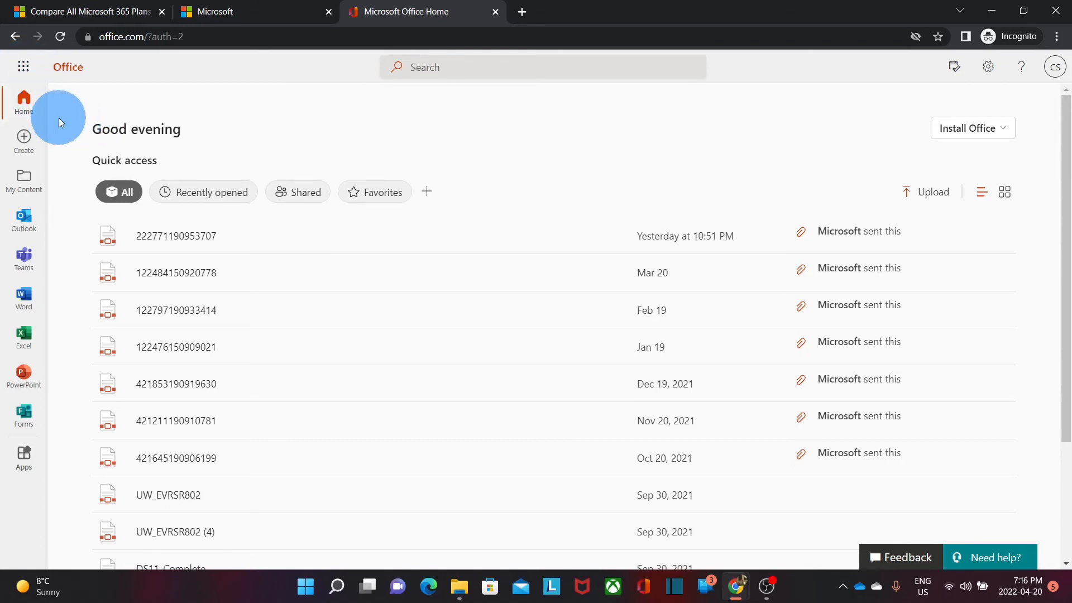
- Open the Microsoft 365 admin center from Office Home and go to the Purchase services page under Billing
click(24, 67)
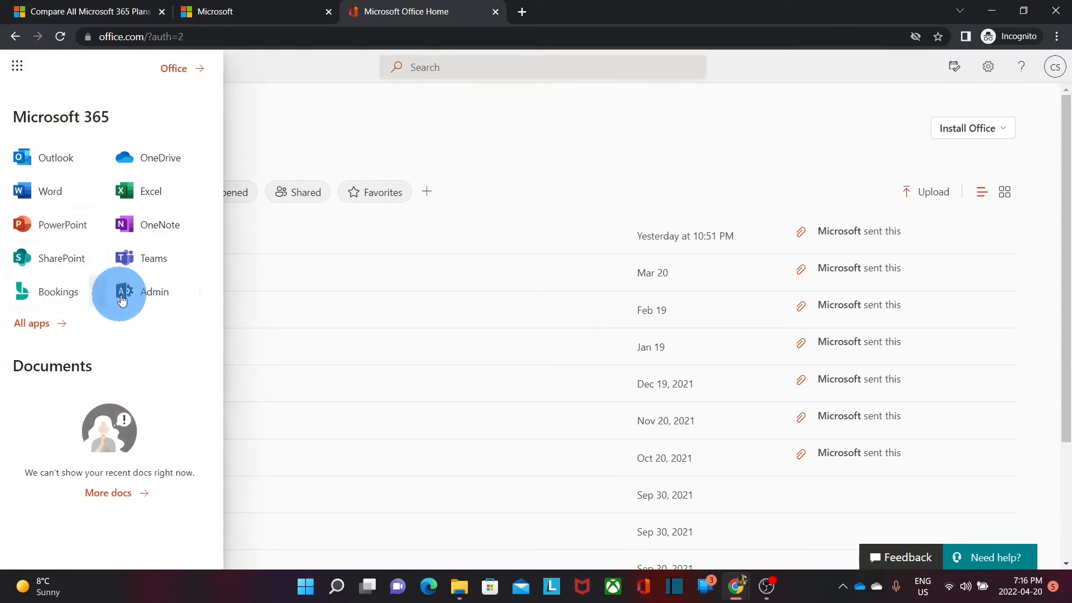
click(153, 299)
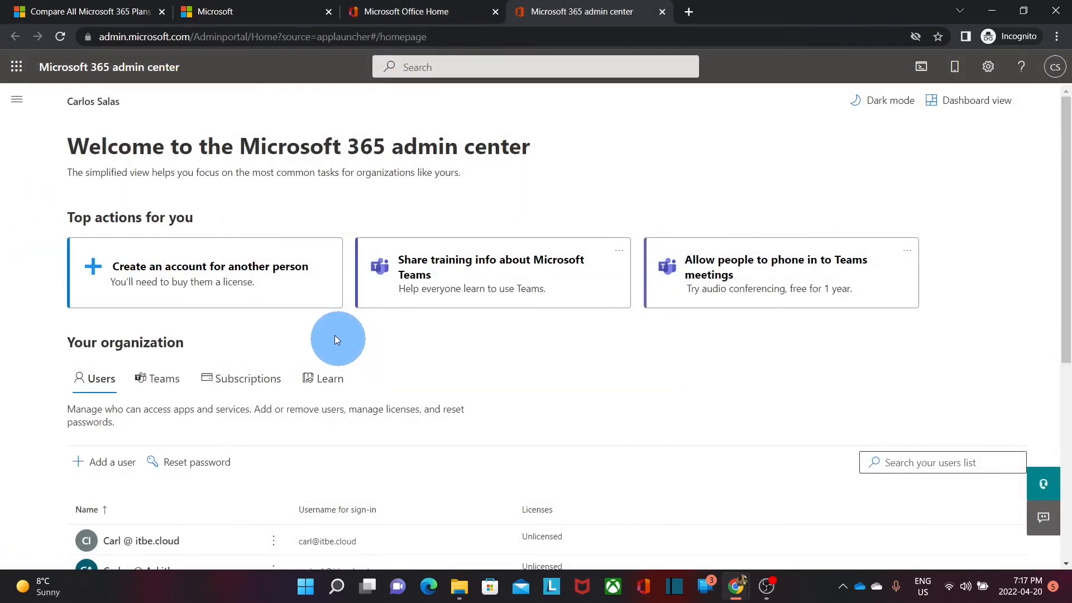
click(16, 104)
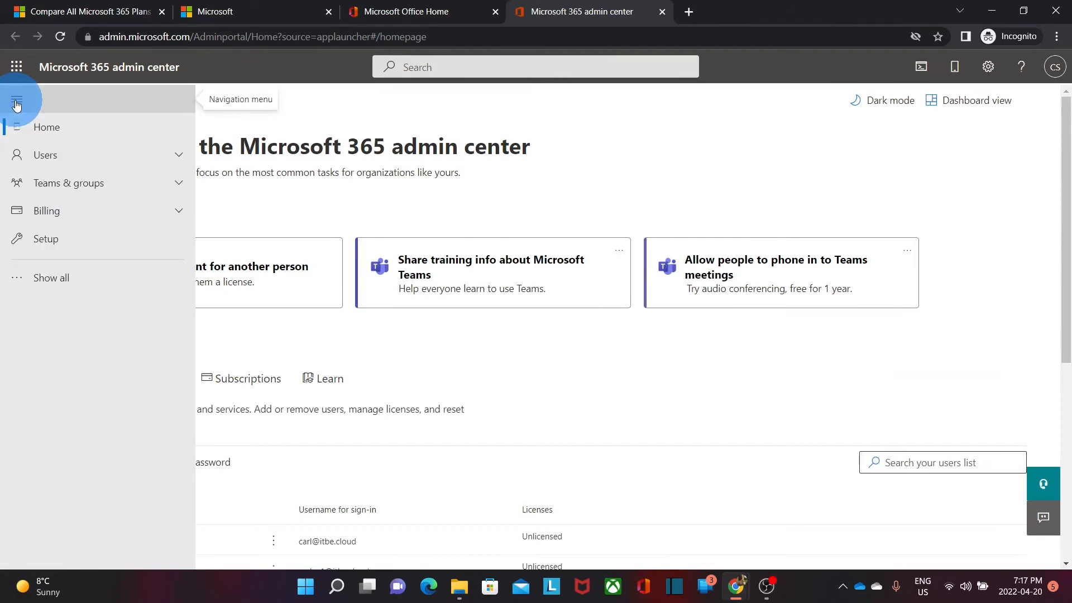
click(57, 217)
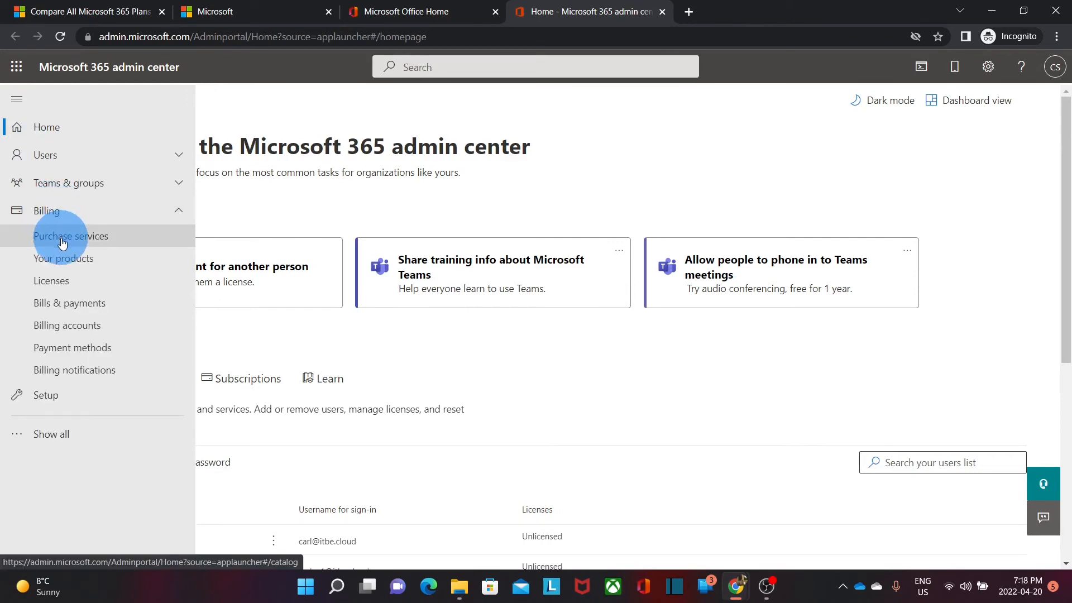
click(62, 242)
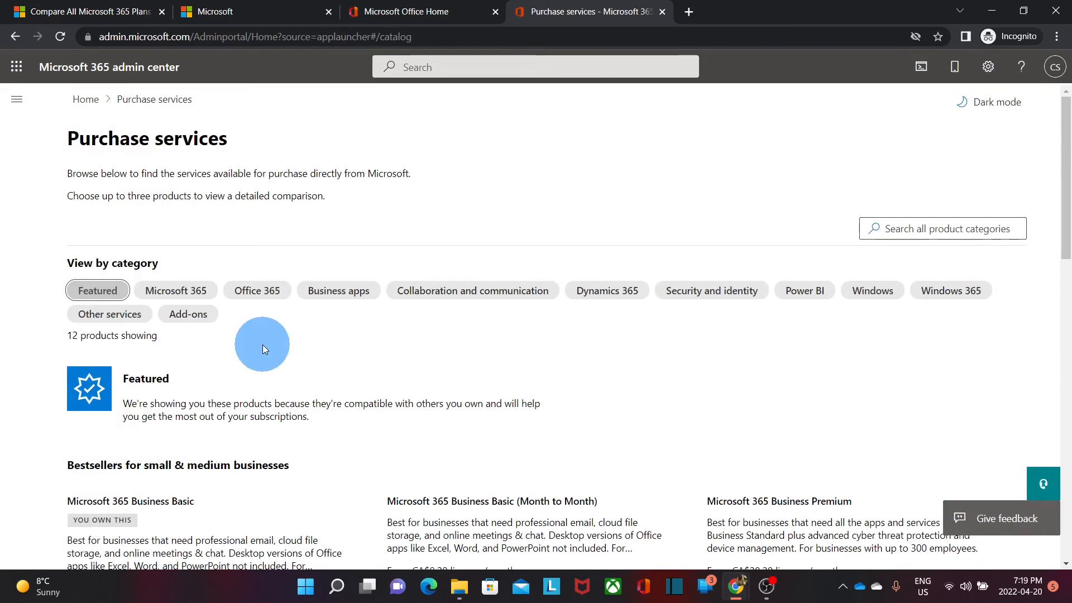
- Filter the purchasable services by the Microsoft 365 category and open the details of Microsoft 365 Business Standard
click(184, 295)
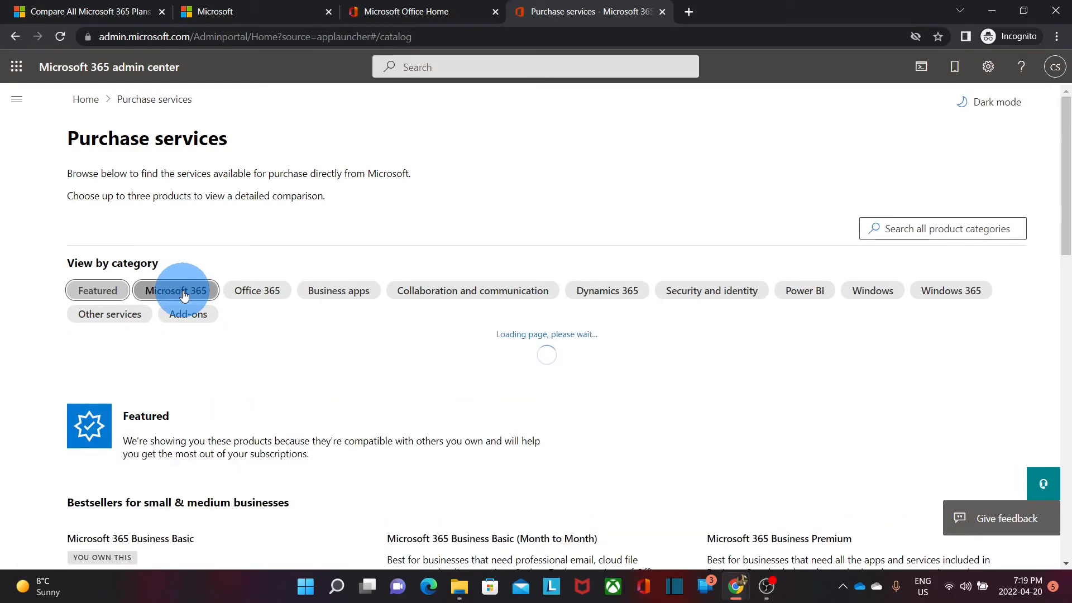
scroll(327, 279, down, 3)
scroll(330, 346, up, 2)
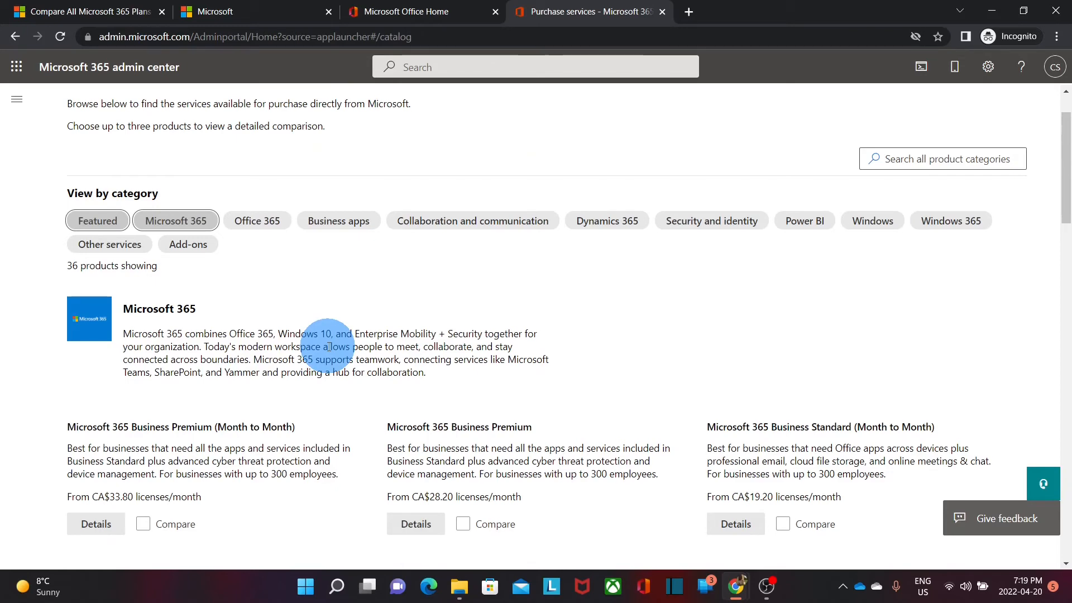
scroll(329, 347, down, 1)
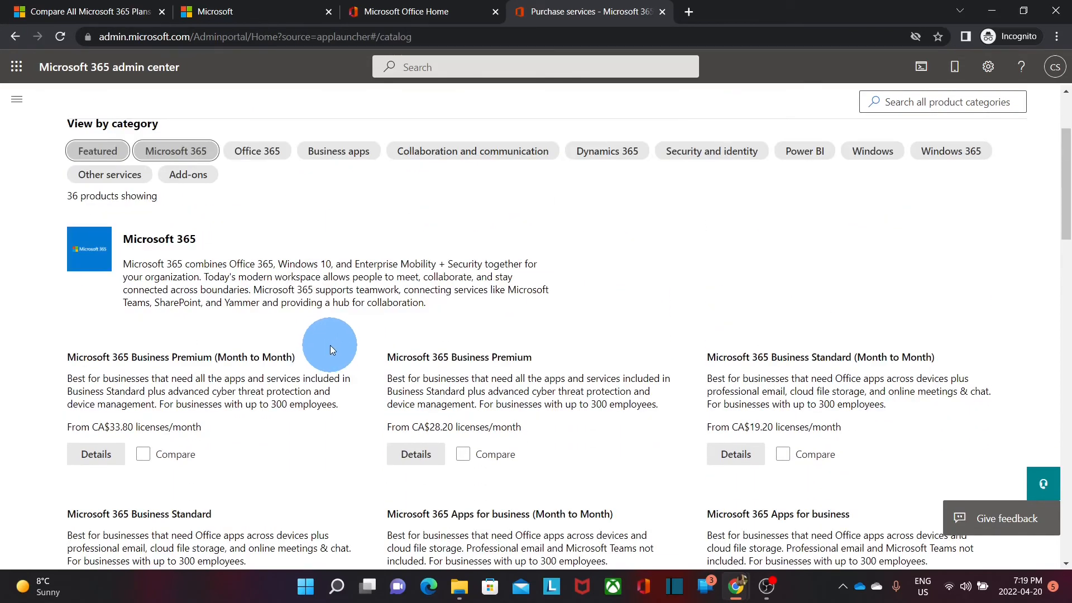
scroll(330, 345, down, 3)
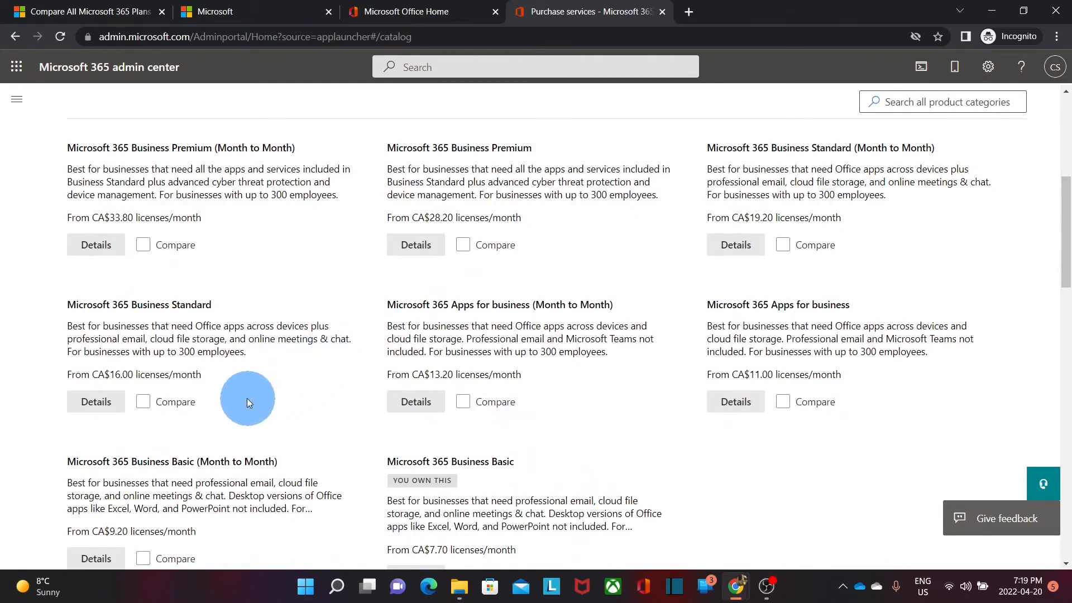
click(96, 401)
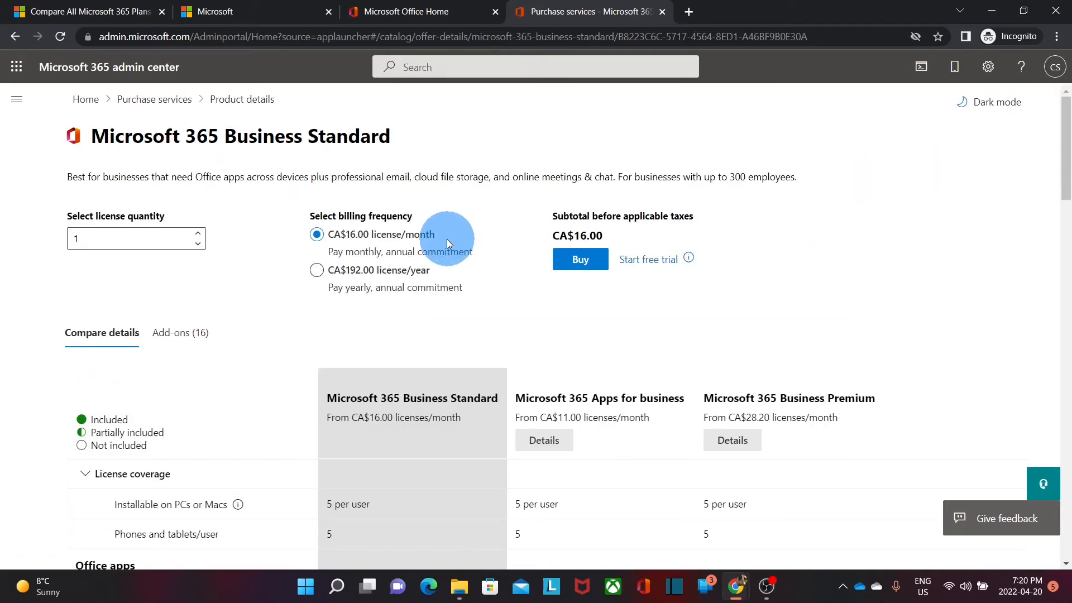
- Set the license quantity for Microsoft 365 Business Standard to 5
click(198, 233)
click(199, 233)
click(198, 234)
click(200, 233)
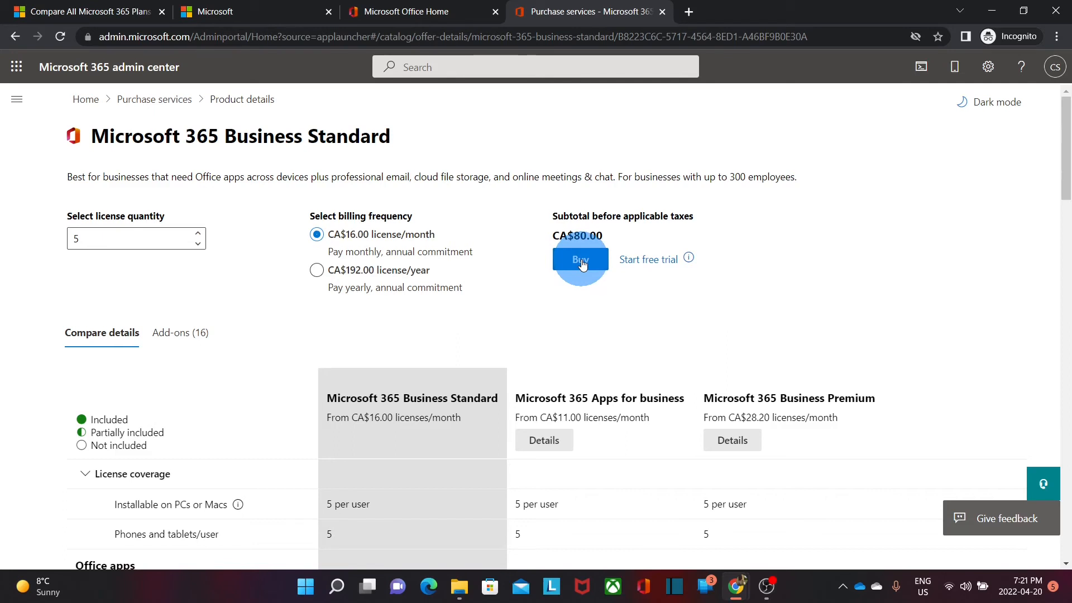
scroll(581, 257, down, 1)
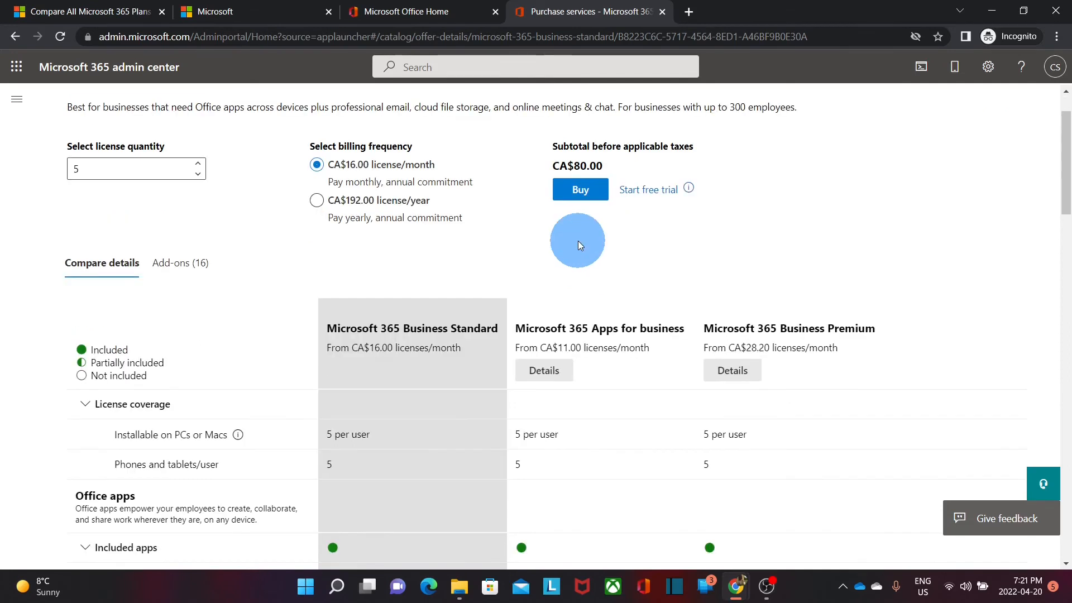